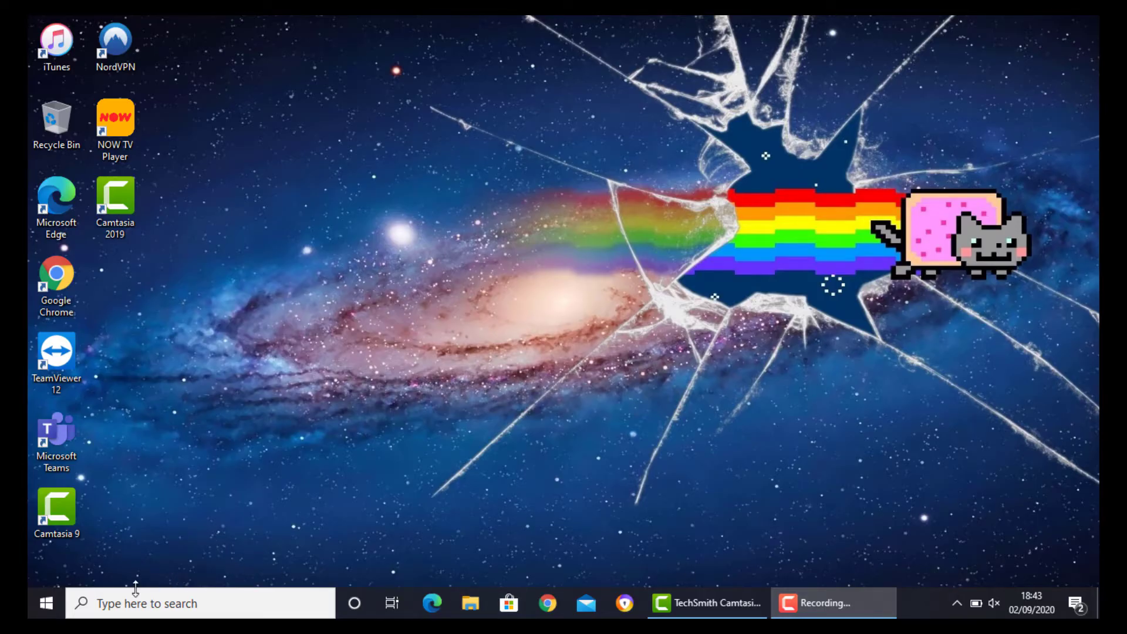
# Reach Bluetooth & other devices from Start search and cycle the Bluetooth switch off and back on.
pyautogui.click(40, 601)
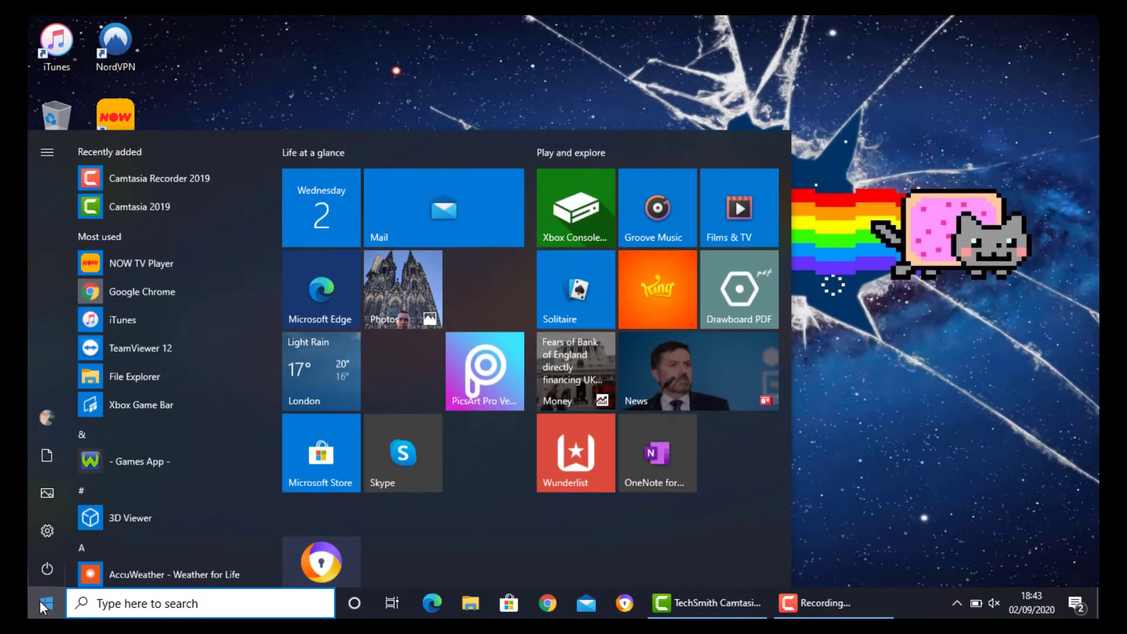
pyautogui.write('blue')
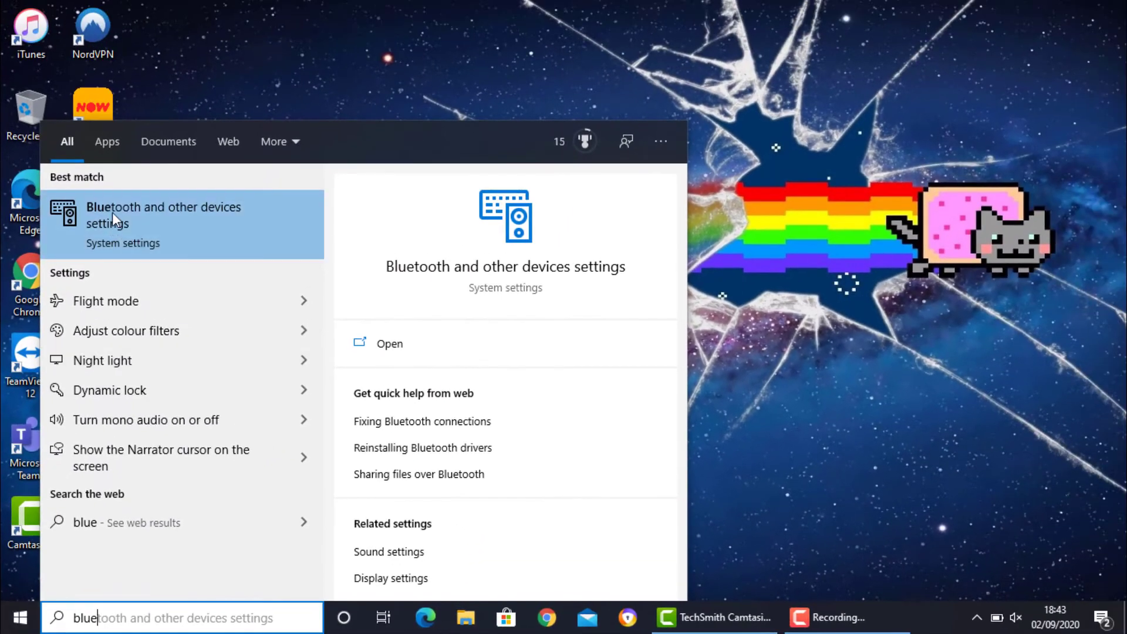
pyautogui.click(113, 211)
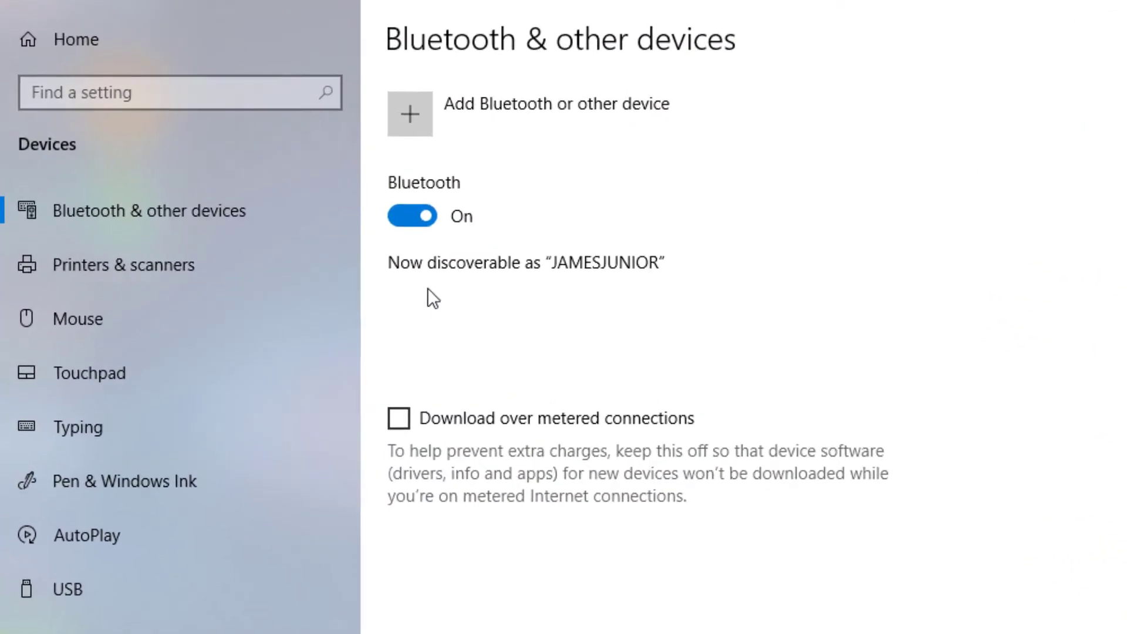
pyautogui.click(396, 220)
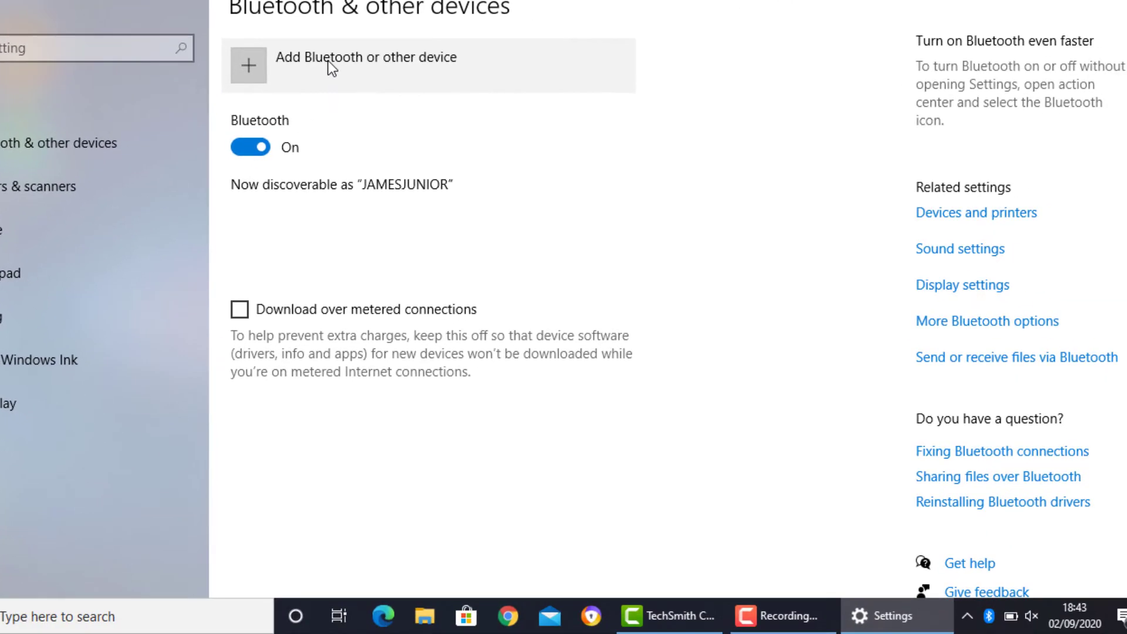
# Add a Bluetooth device, choose the OnePlus 5T and connect once the pairing PIN matches.
pyautogui.click(329, 65)
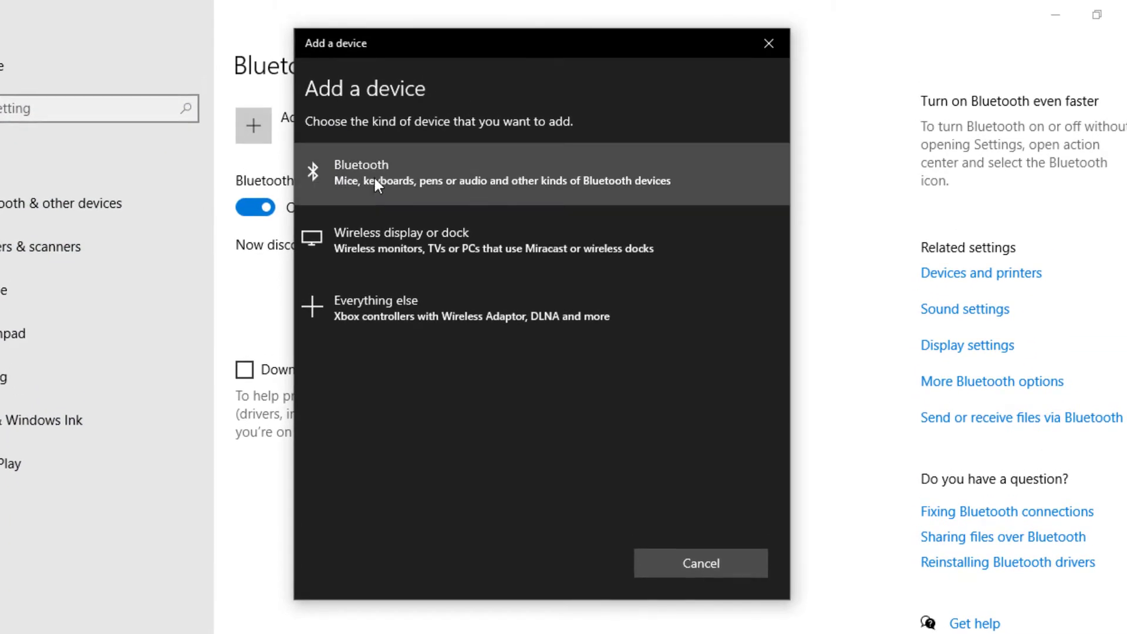
pyautogui.click(374, 178)
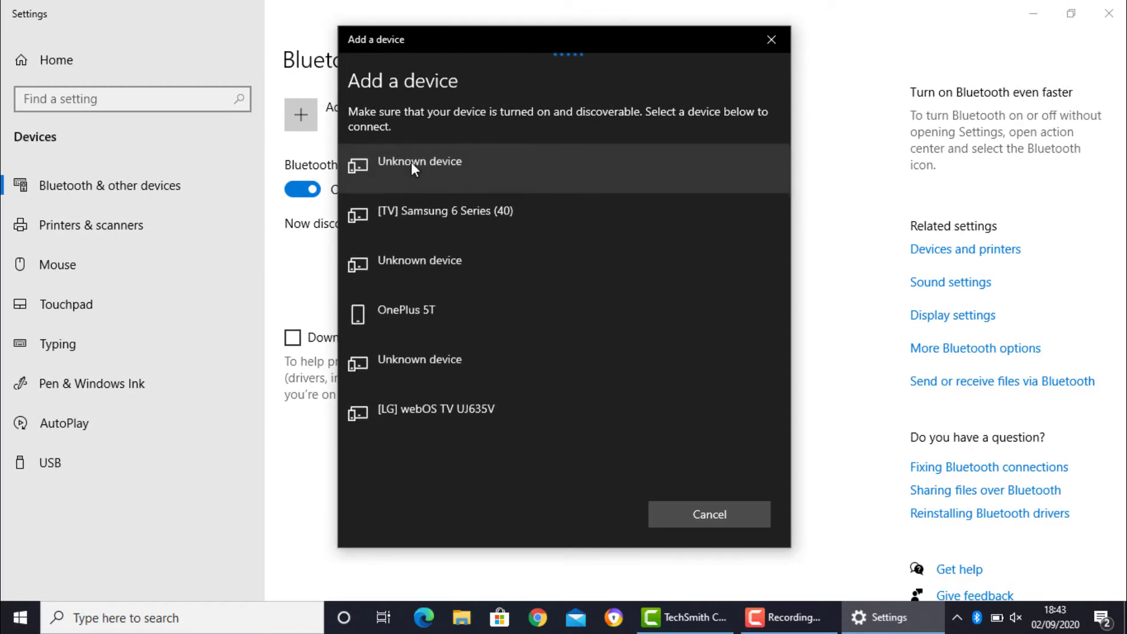
pyautogui.click(411, 304)
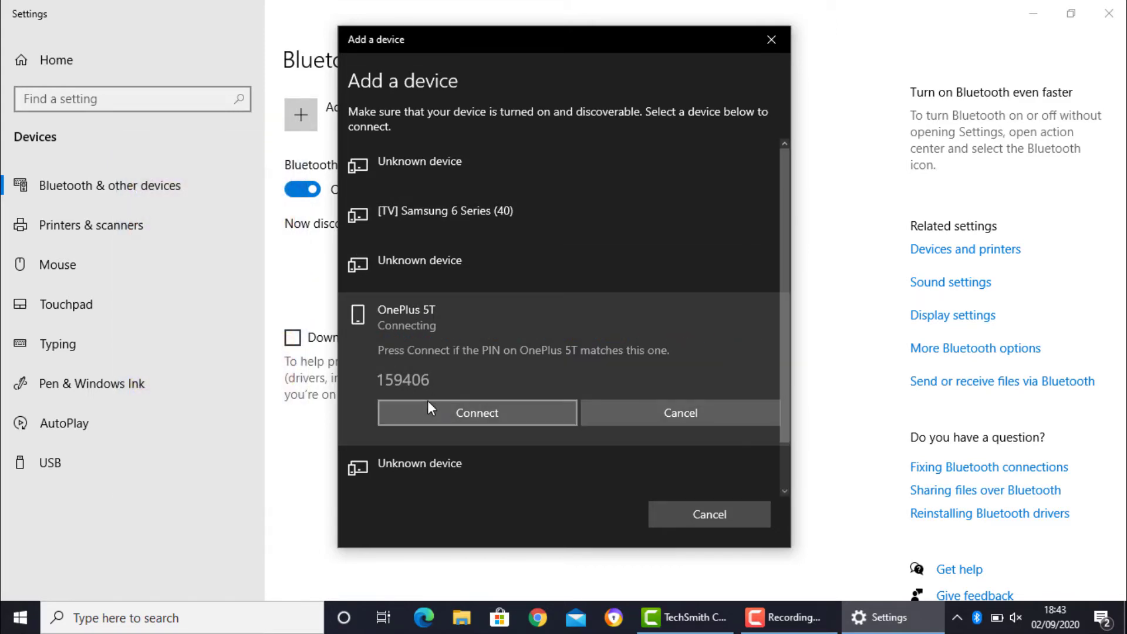
pyautogui.click(428, 404)
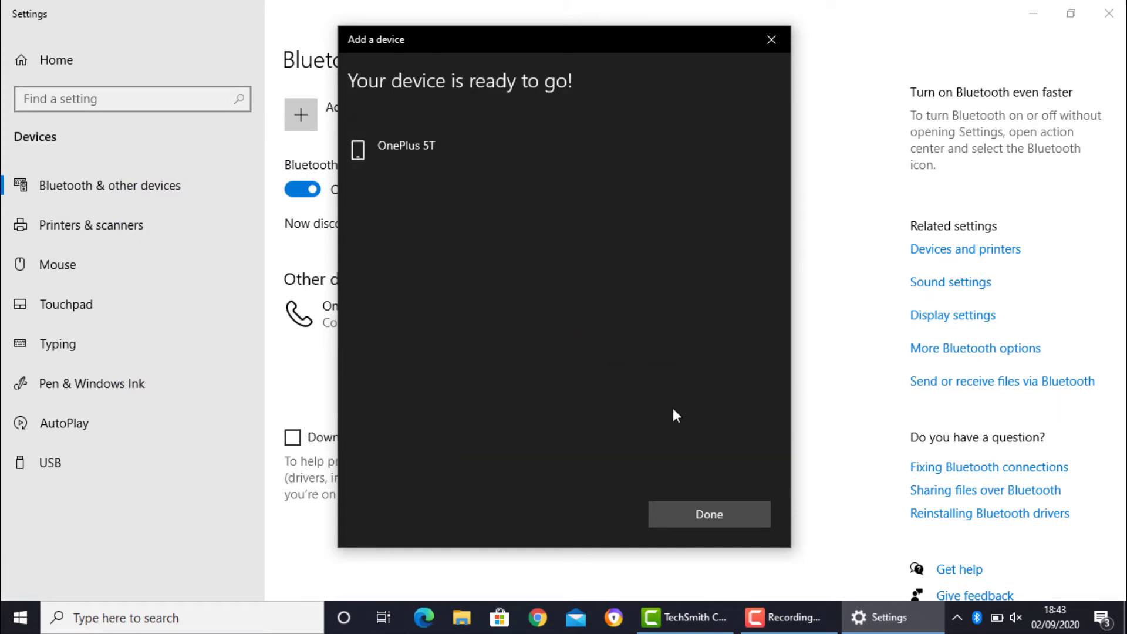
# Finish pairing with Done and view the OnePlus 5T entry listed as Connected.
pyautogui.click(714, 512)
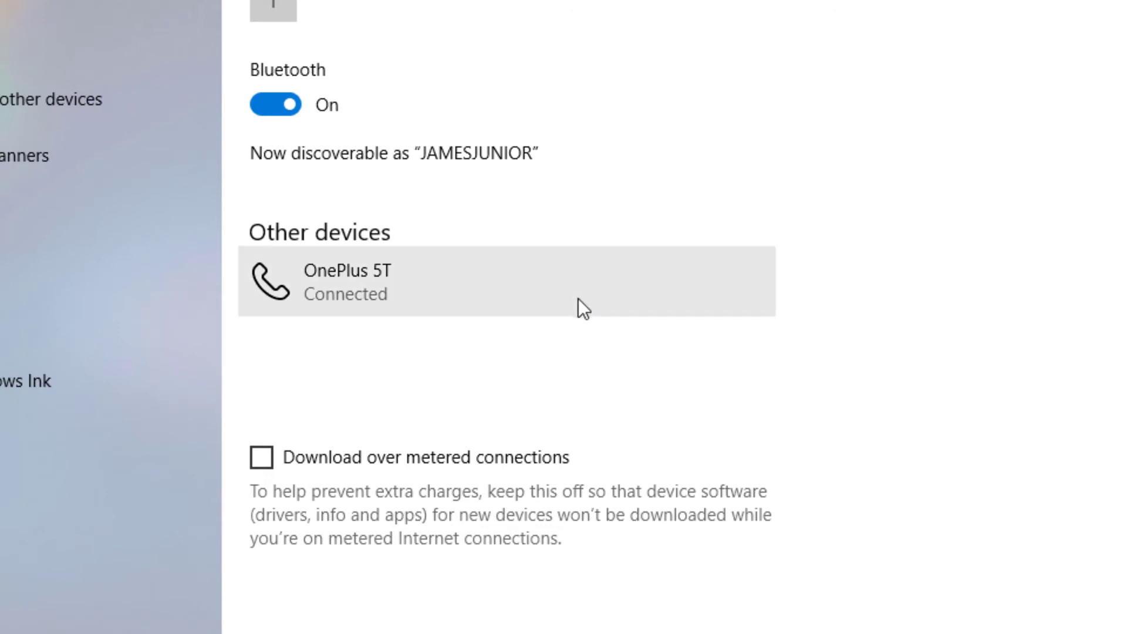
pyautogui.click(578, 299)
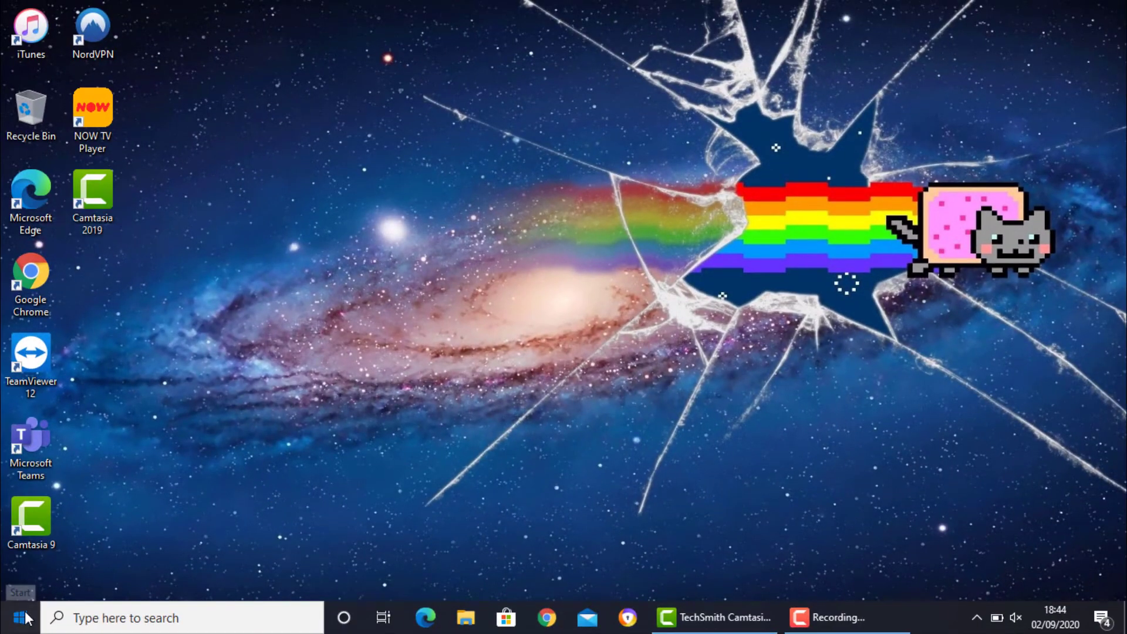
# Find Dynamic lock via Start search, allow Windows to lock automatically when away, and close Settings.
pyautogui.click(20, 618)
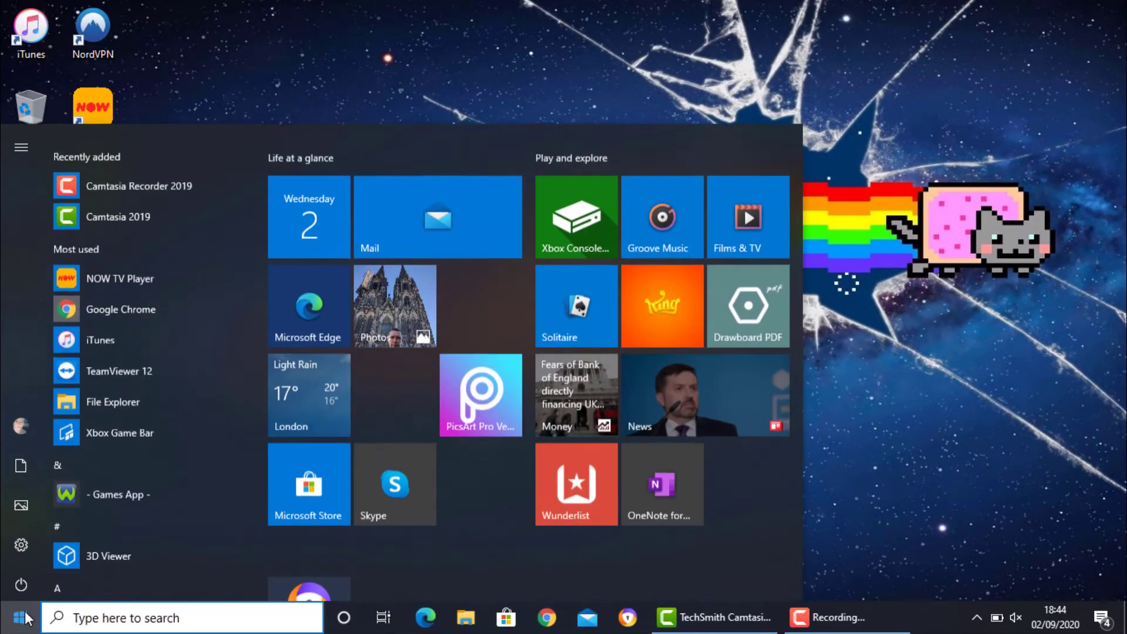
pyautogui.write('dynamic')
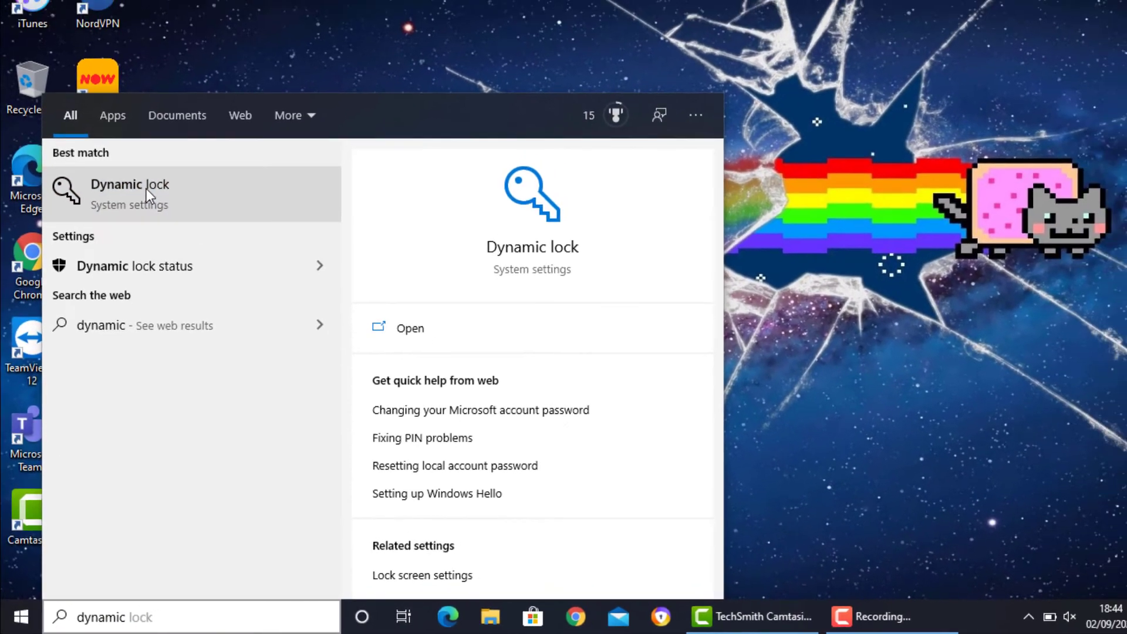
pyautogui.click(147, 189)
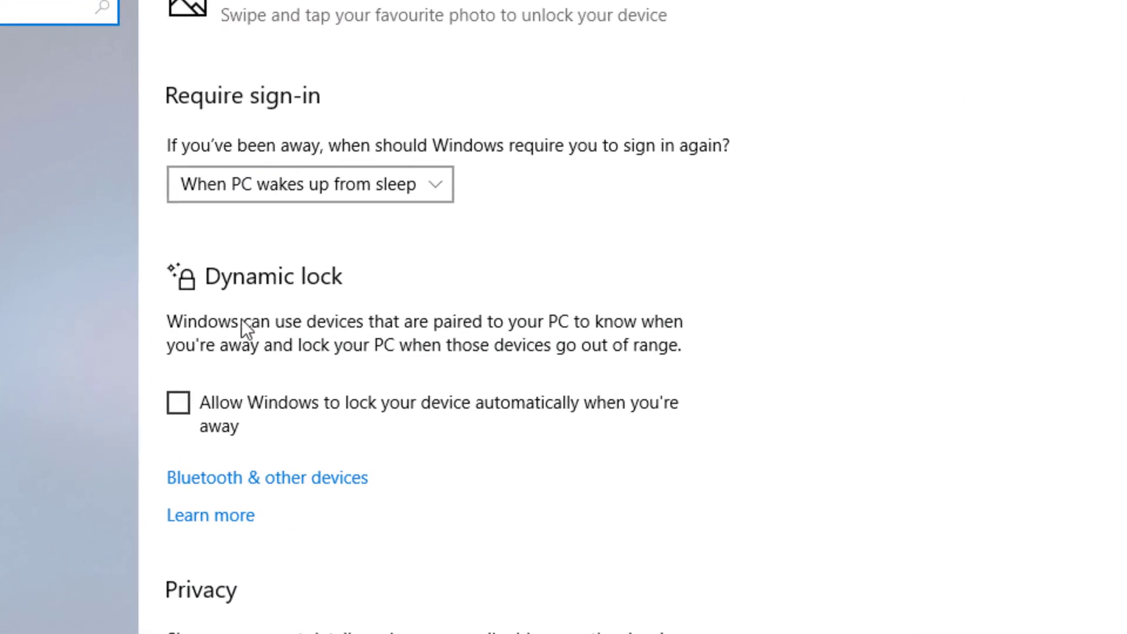
pyautogui.click(179, 402)
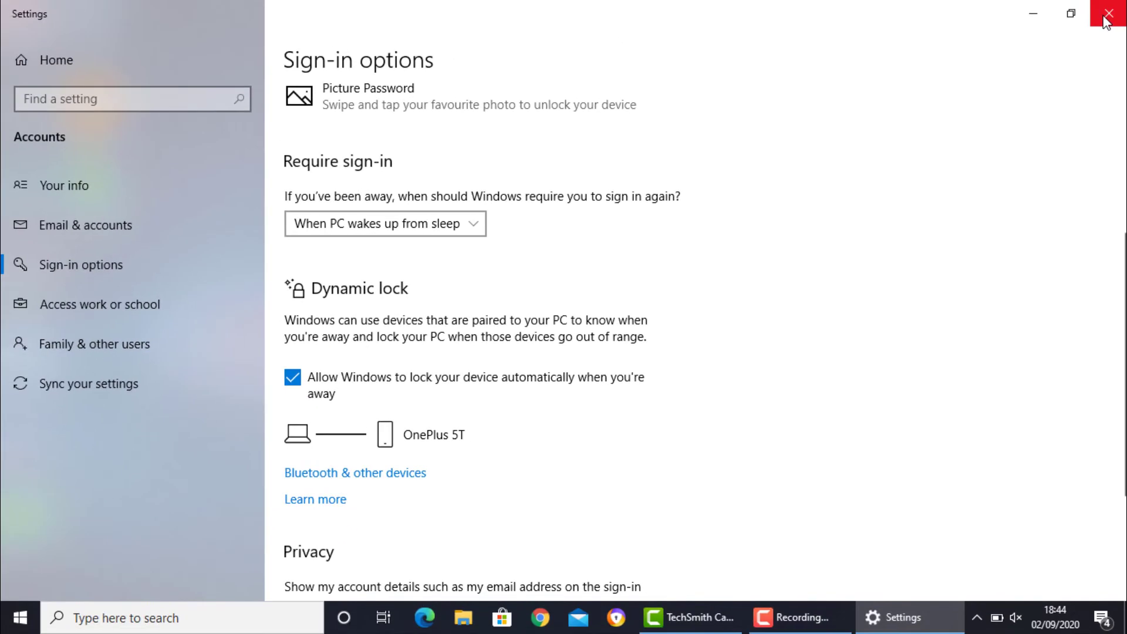
pyautogui.click(1111, 14)
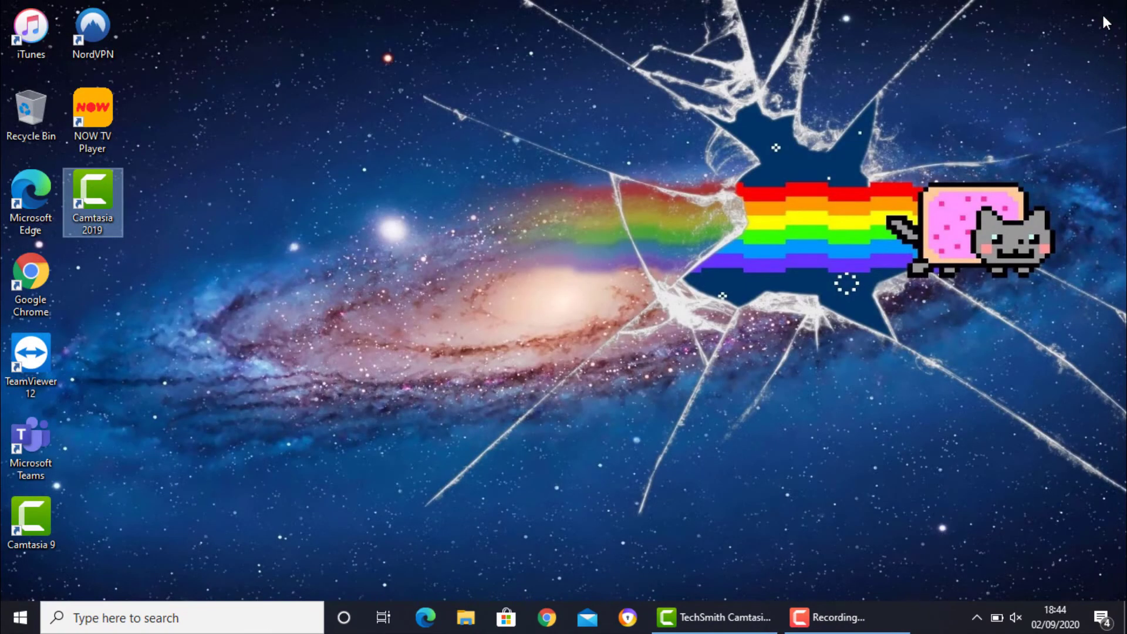